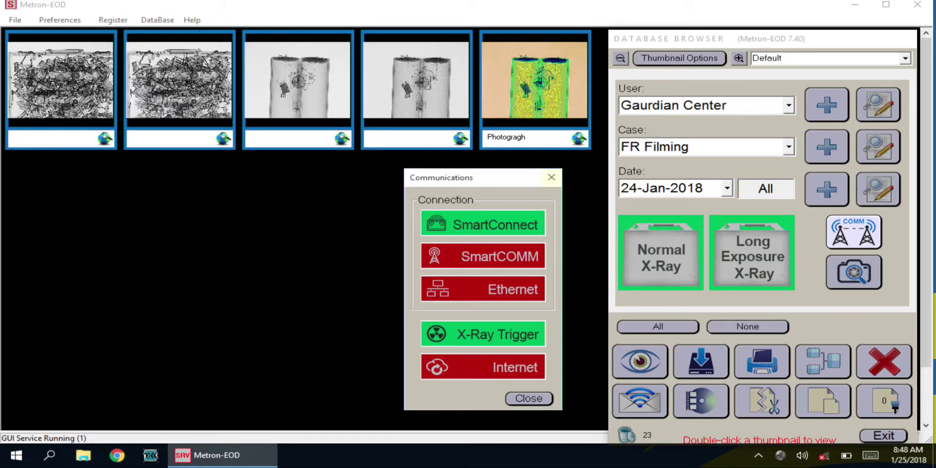
Close the communications settings and start a Normal X-Ray acquisition for the FR Filming case, accepting storage under today's date.
{"action": "left_click", "coordinate": [529, 398]}
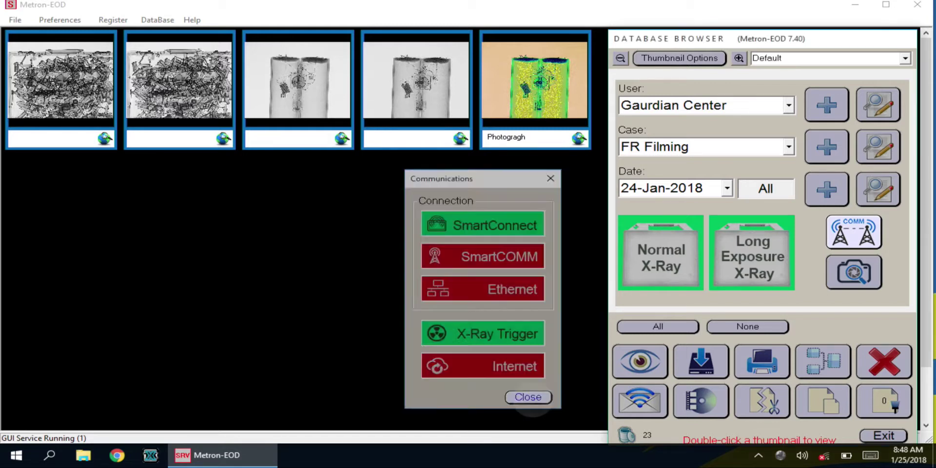
{"action": "left_click", "coordinate": [661, 257]}
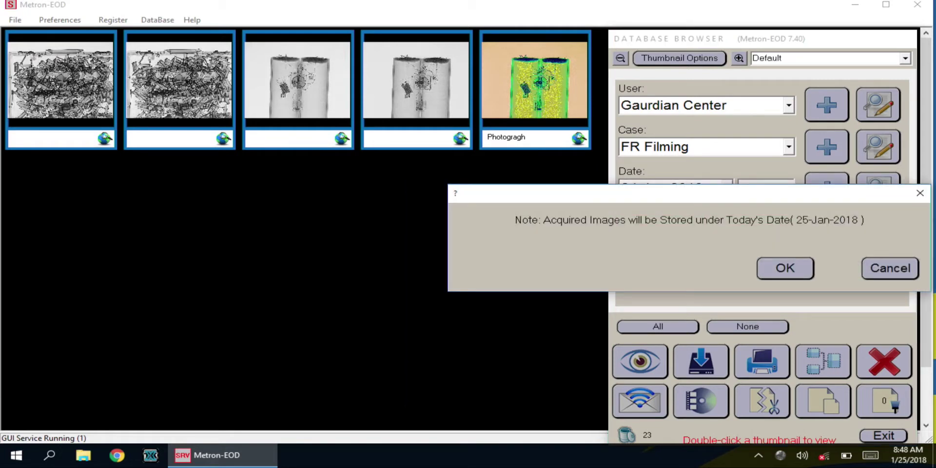
{"action": "key", "text": "Return"}
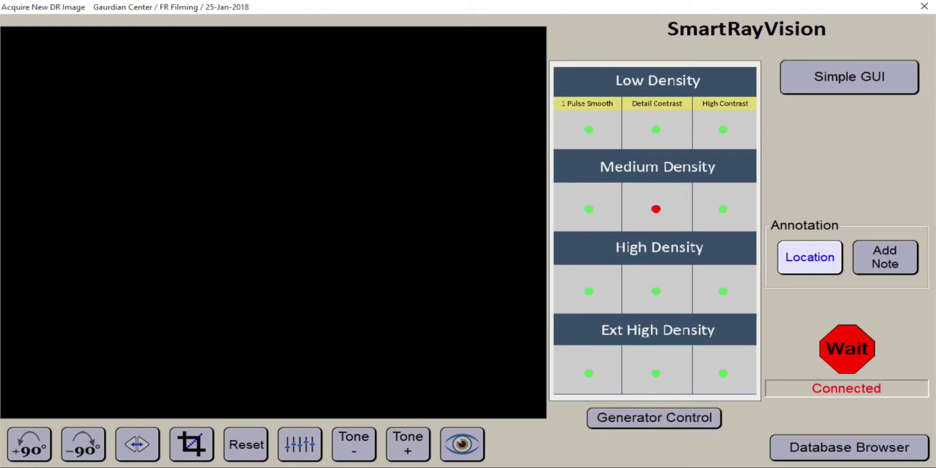
Arm the XRS3 generator at 10 pulses and fire it to acquire the X-ray image.
{"action": "left_click", "coordinate": [653, 418]}
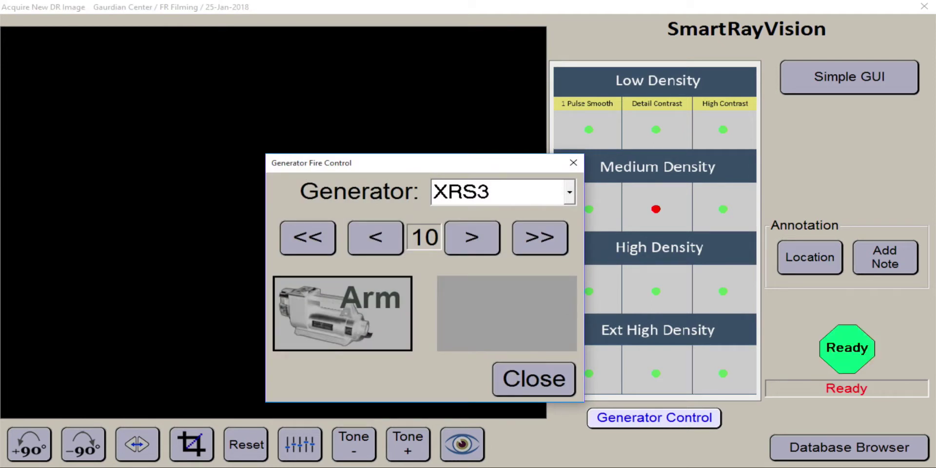
{"action": "left_click", "coordinate": [343, 313]}
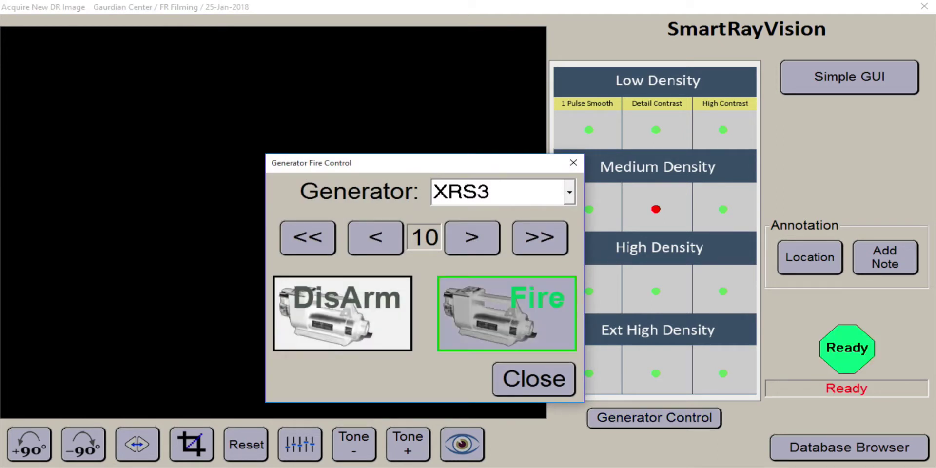
{"action": "left_click", "coordinate": [507, 319]}
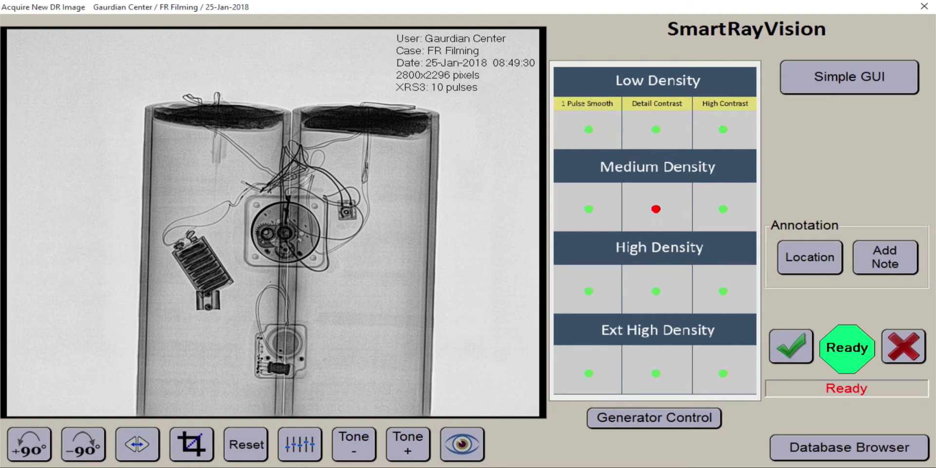
Preview the Low Density 1 Pulse Smooth filter, apply Low Density Detail Contrast instead, and adjust the image's tone.
{"action": "left_click", "coordinate": [589, 129]}
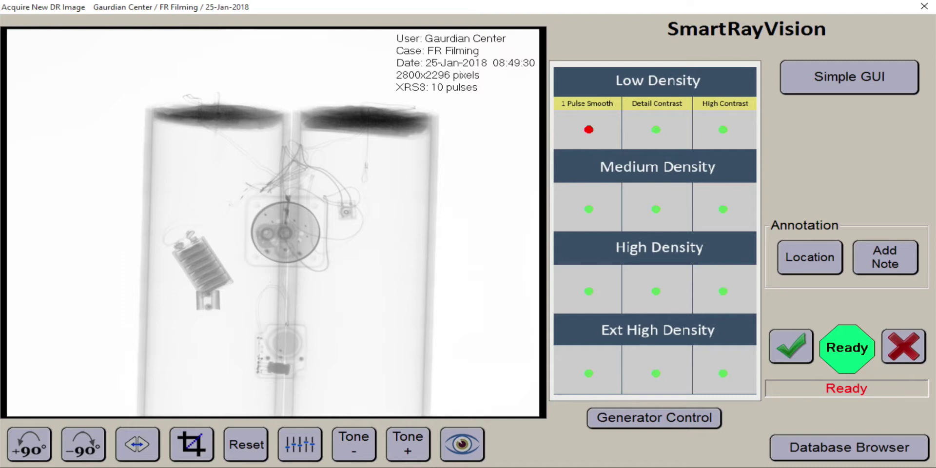
{"action": "left_click", "coordinate": [656, 129]}
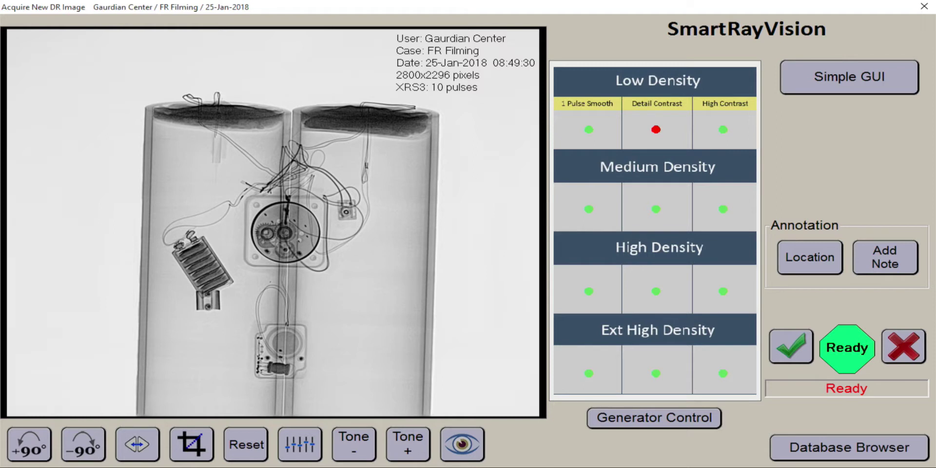
{"action": "left_click", "coordinate": [408, 443]}
{"action": "left_click", "coordinate": [354, 444]}
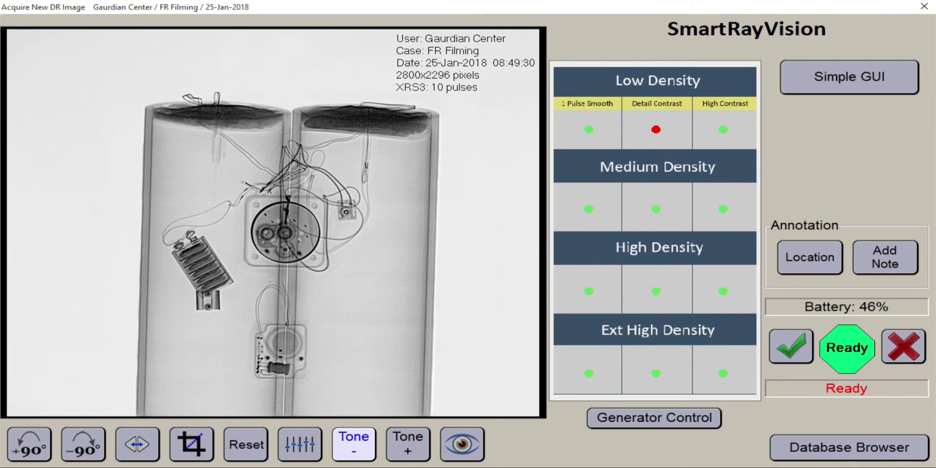
{"action": "left_click", "coordinate": [408, 443]}
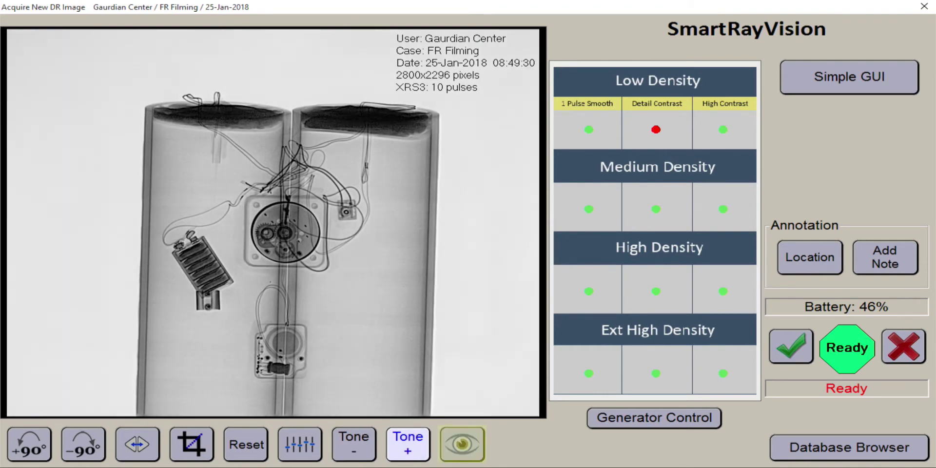
Examine the X-ray in the full-screen viewer, panning it and adjusting its window level, and return to the acquisition view.
{"action": "left_click", "coordinate": [462, 443]}
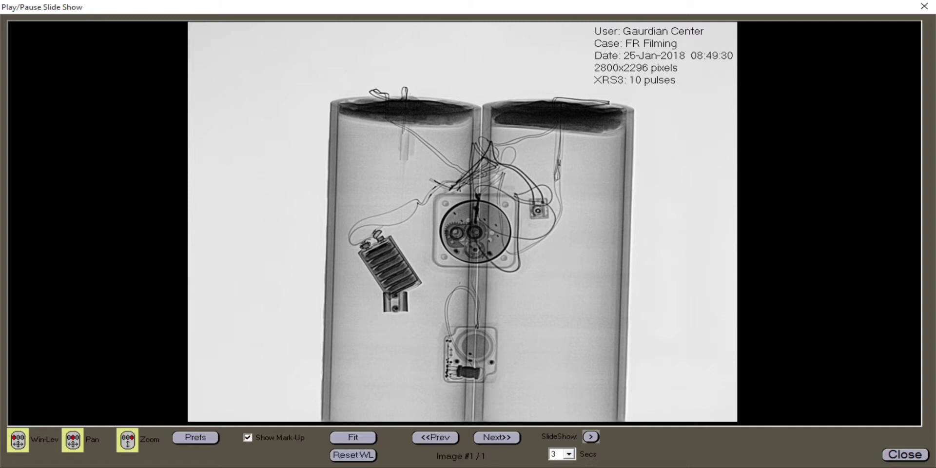
{"action": "left_click_drag", "start_coordinate": [465, 224], "coordinate": [540, 183]}
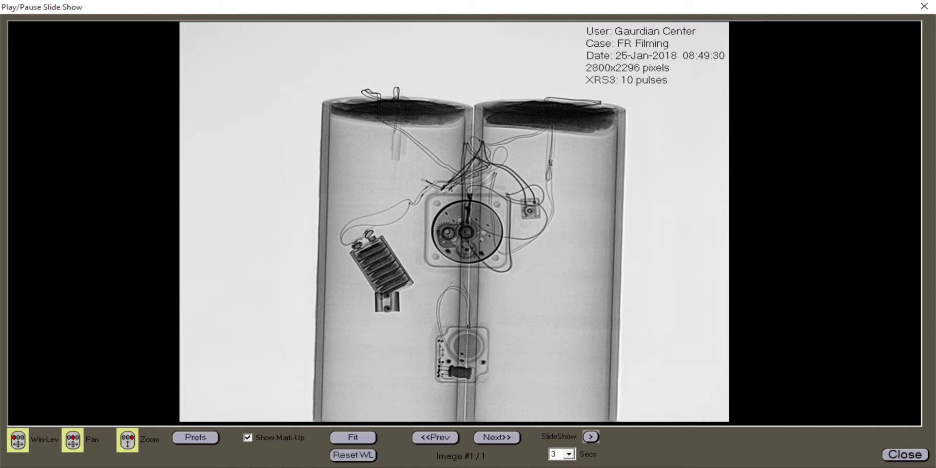
{"action": "left_click_drag", "start_coordinate": [466, 231], "coordinate": [500, 230]}
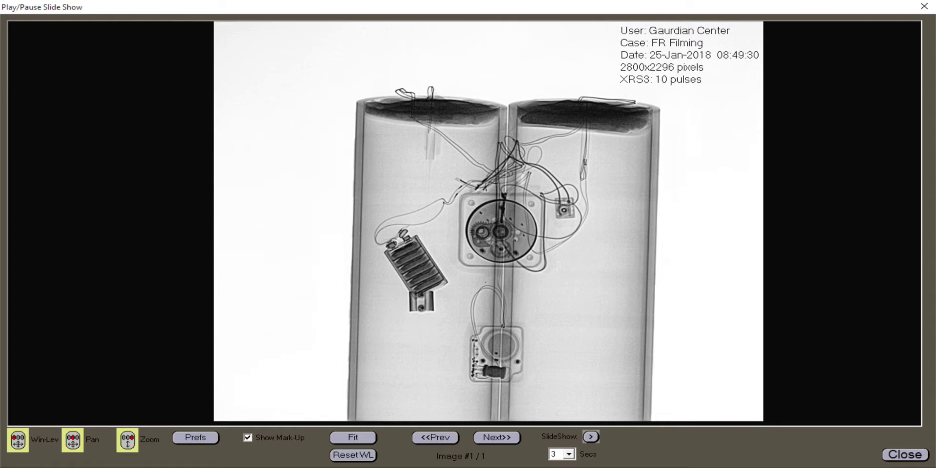
{"action": "left_click", "coordinate": [904, 454]}
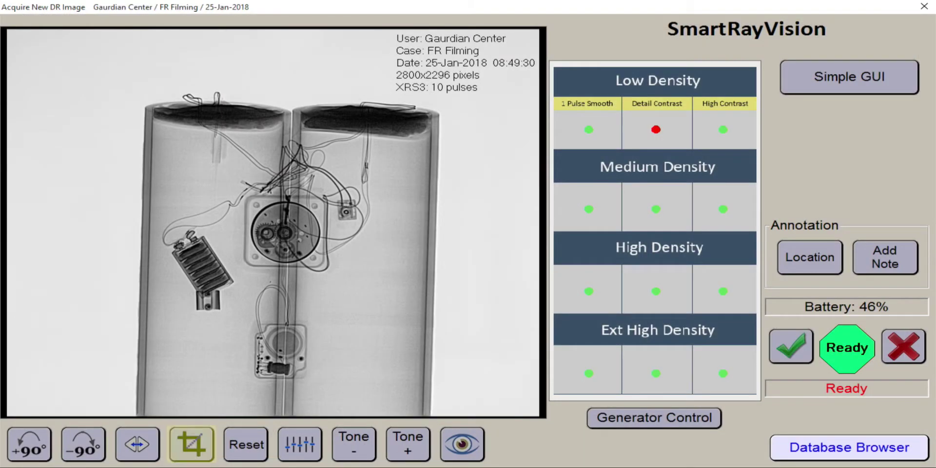
Crop the X-ray to the upper area around the two cylinders with reprocessing on, and undo that crop.
{"action": "left_click", "coordinate": [192, 444]}
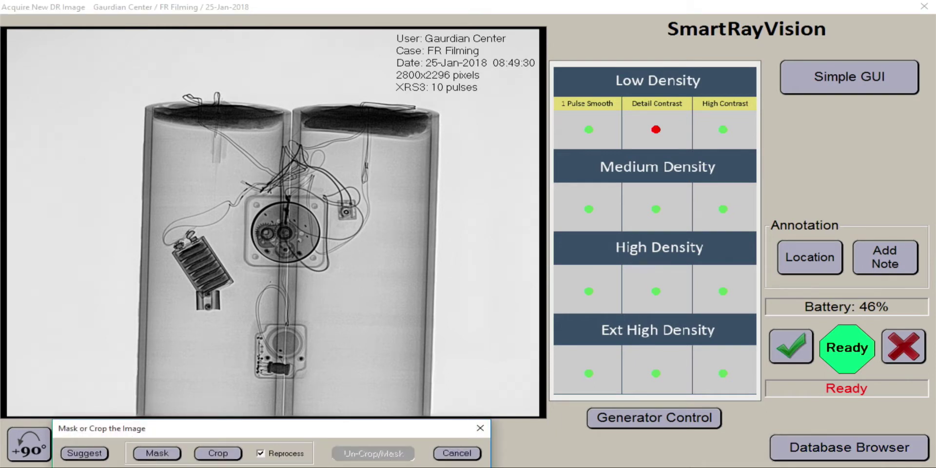
{"action": "left_click_drag", "start_coordinate": [118, 98], "coordinate": [420, 320]}
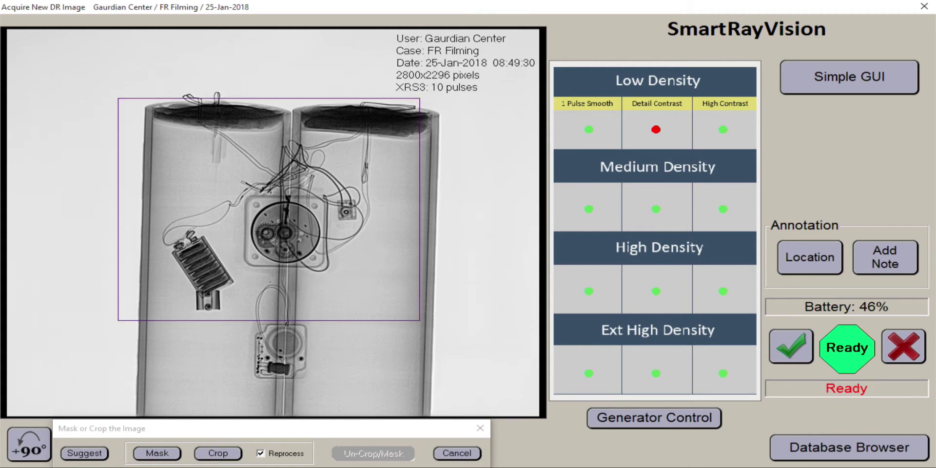
{"action": "left_click", "coordinate": [217, 453]}
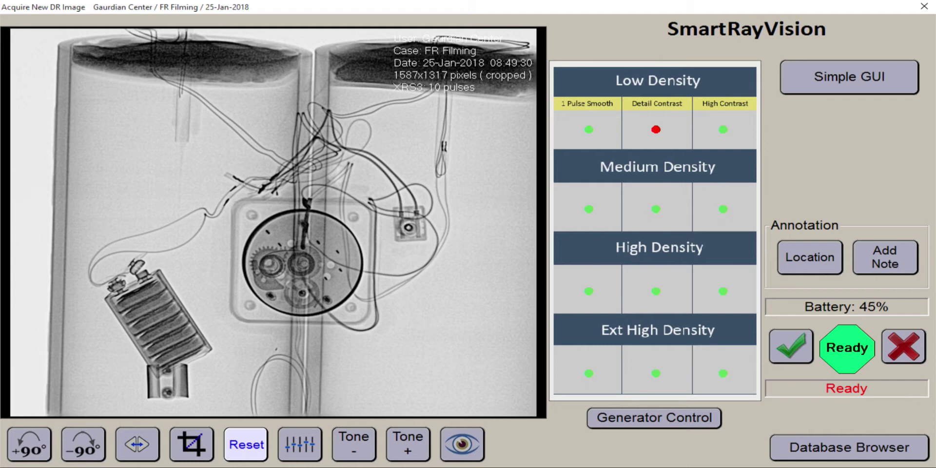
{"action": "left_click", "coordinate": [191, 444]}
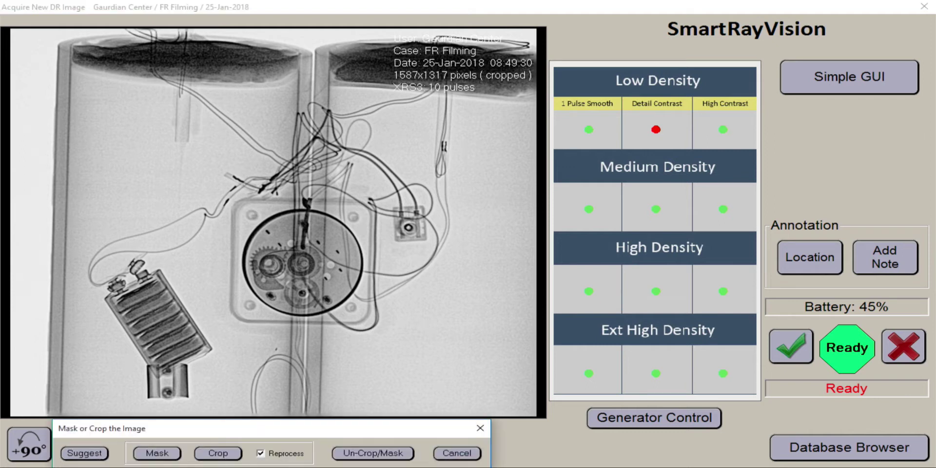
{"action": "left_click", "coordinate": [373, 453]}
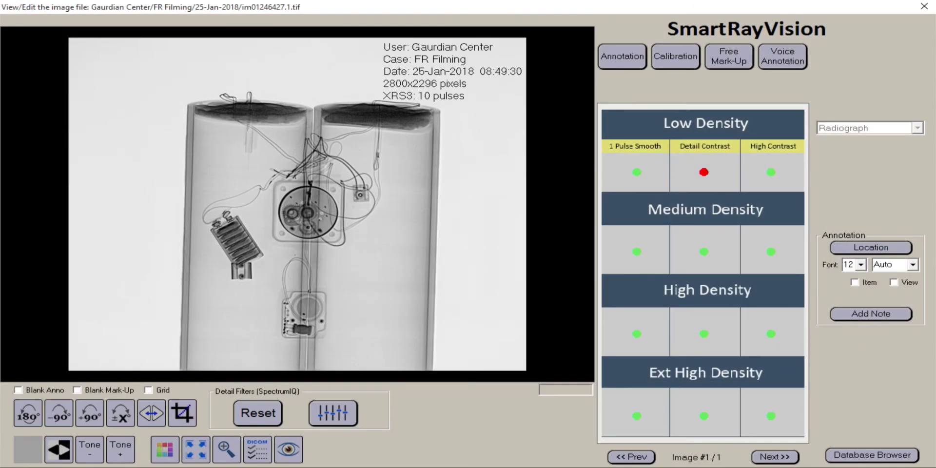
Set the radiographic calibration to Pick 2 Points and mark opposite sides of the battery, re-picking the second point.
{"action": "left_click", "coordinate": [675, 56]}
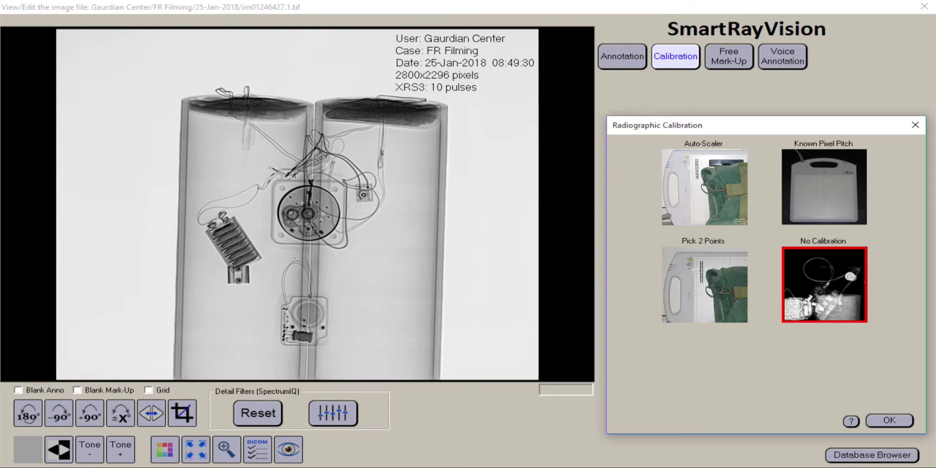
{"action": "left_click", "coordinate": [705, 283]}
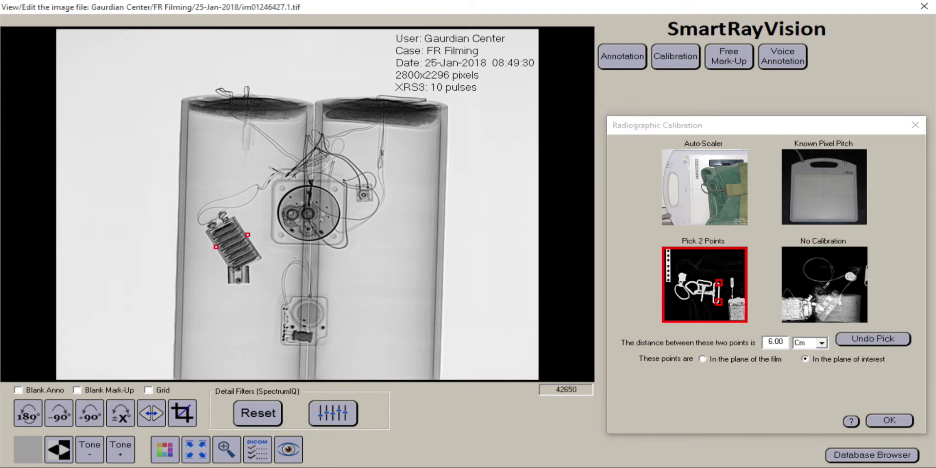
{"action": "left_click", "coordinate": [873, 338]}
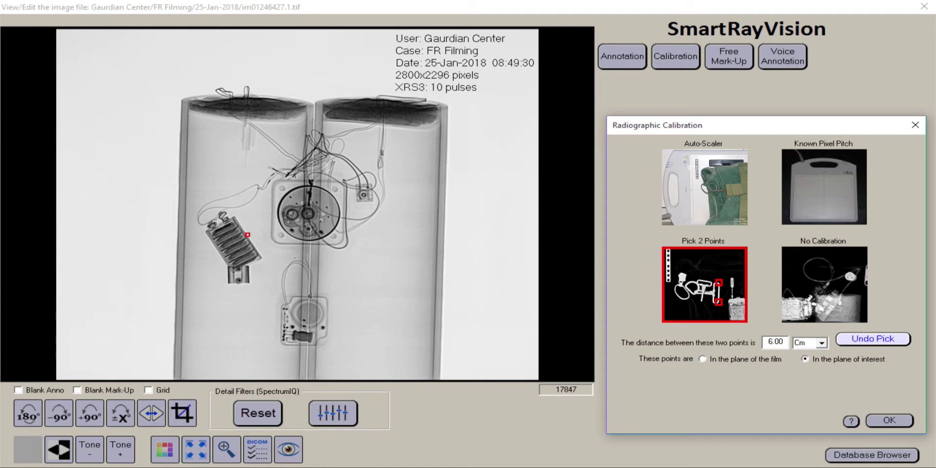
{"action": "left_click", "coordinate": [216, 249]}
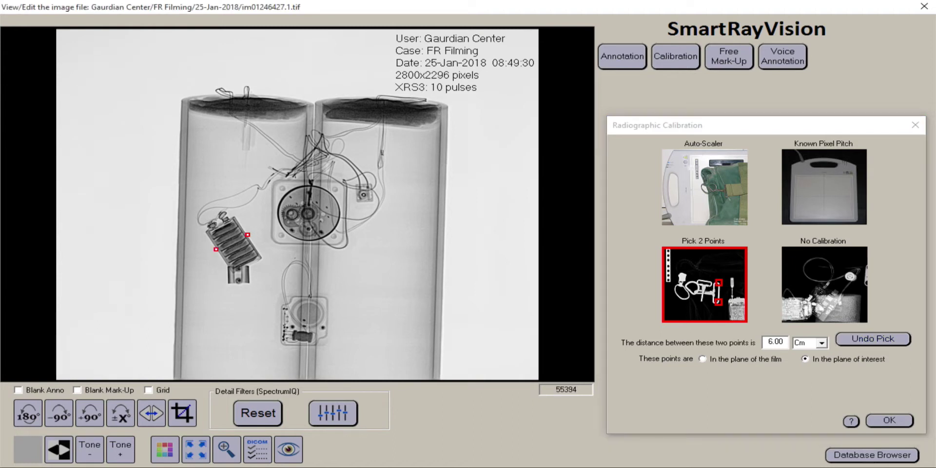
Set the distance between the two calibration points to 1.00 inch and confirm the calibration.
{"action": "left_click", "coordinate": [775, 341]}
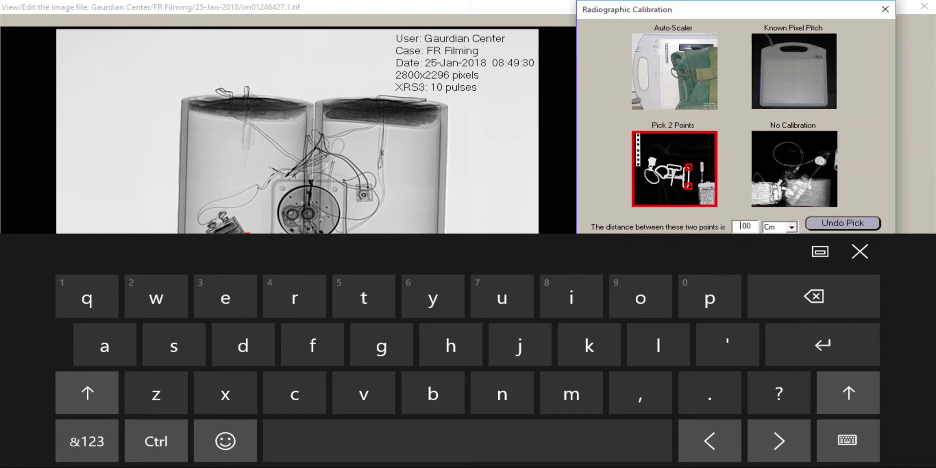
{"action": "left_click", "coordinate": [87, 441]}
{"action": "type", "text": "1"}
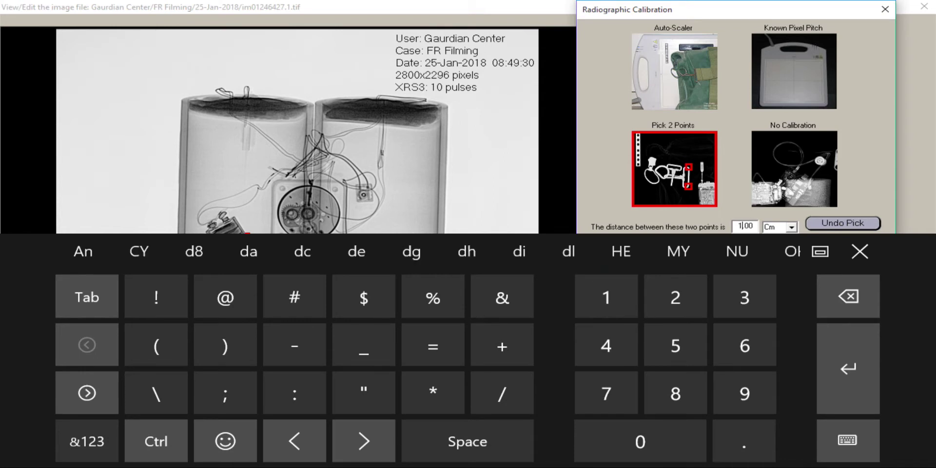
{"action": "key", "text": "Tab"}
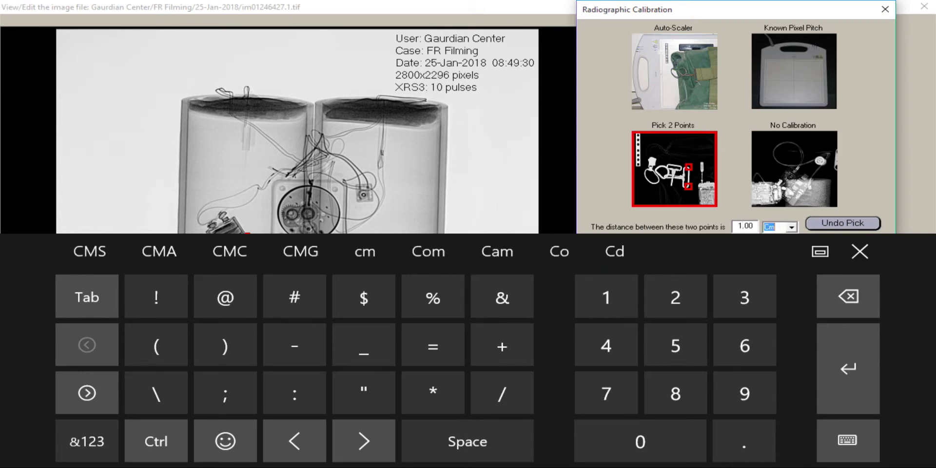
{"action": "left_click", "coordinate": [859, 251]}
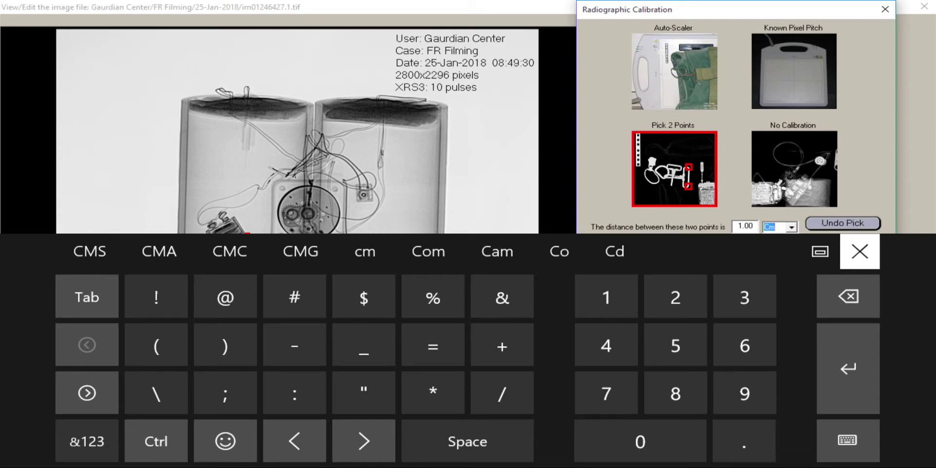
{"action": "left_click", "coordinate": [791, 226]}
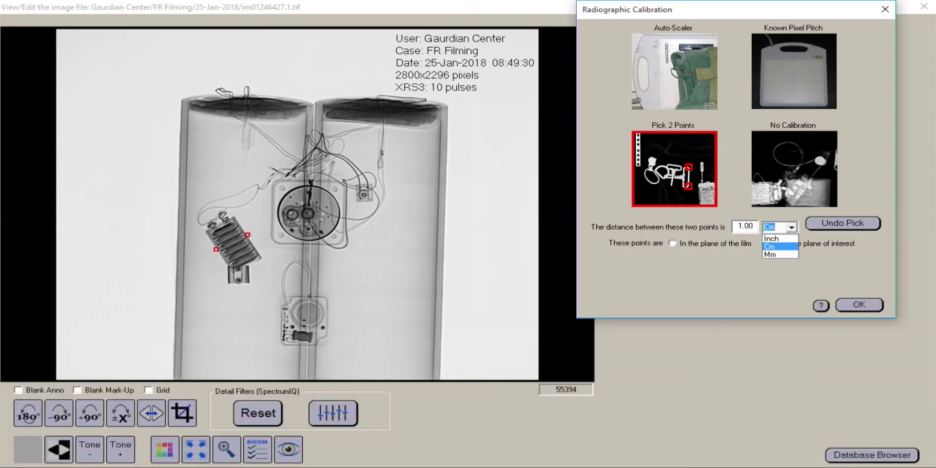
{"action": "left_click", "coordinate": [772, 238]}
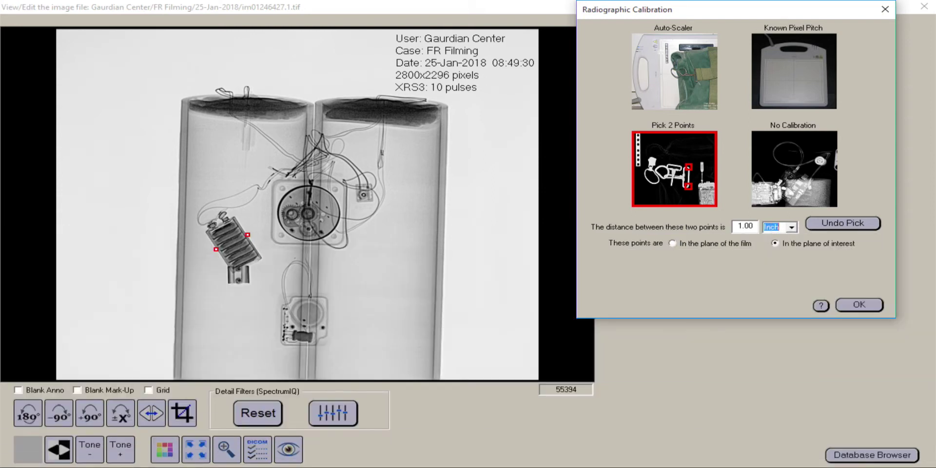
{"action": "key", "text": "Return"}
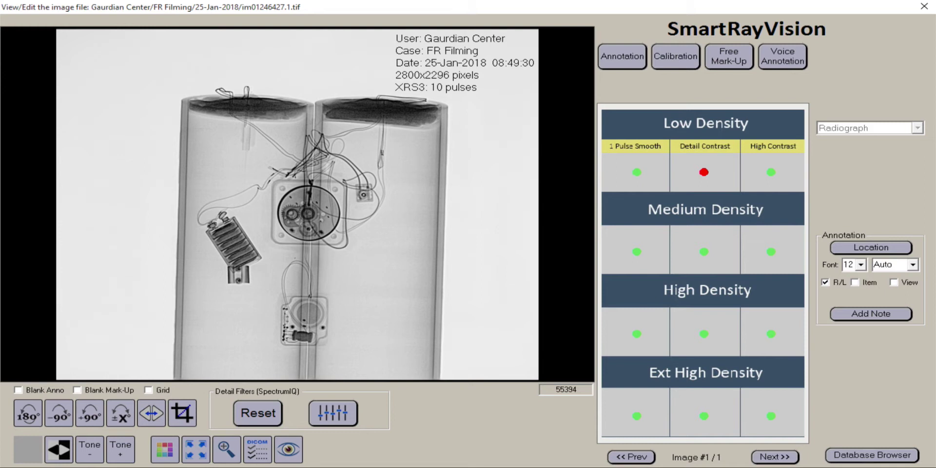
Return to the database browser, highlight the 25-Jan-2018 X-ray and open its export options.
{"action": "left_click", "coordinate": [871, 455]}
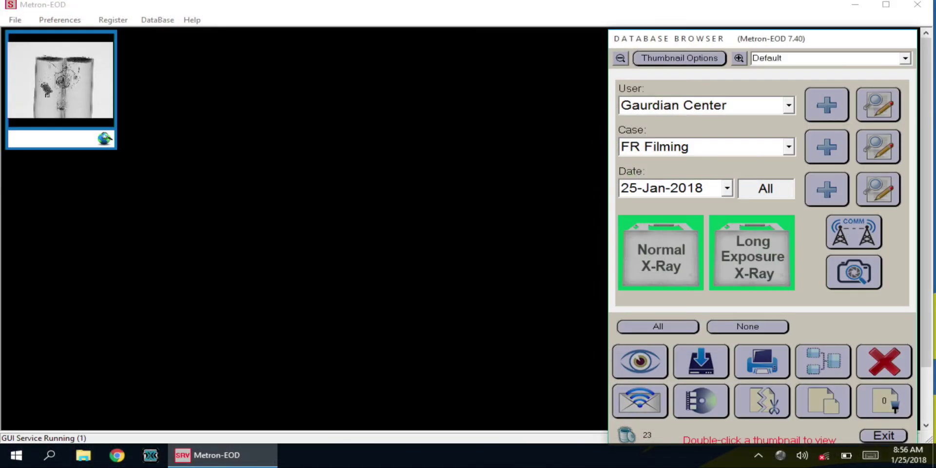
{"action": "left_click", "coordinate": [700, 361]}
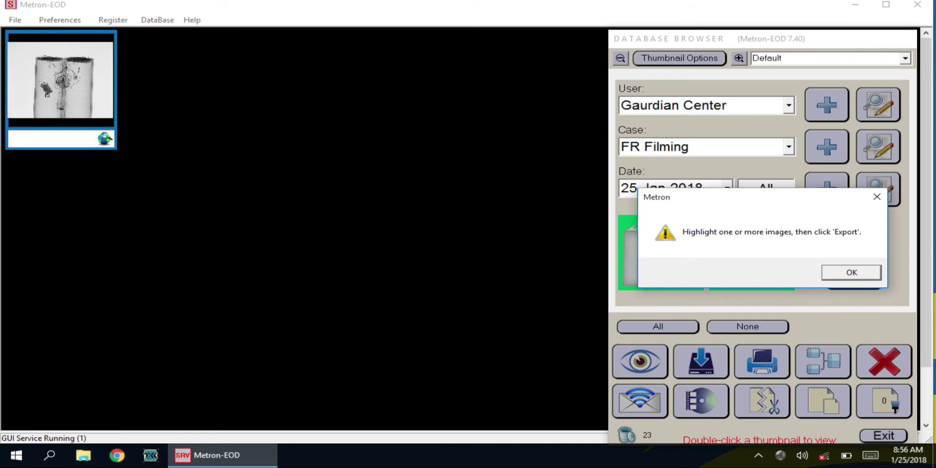
{"action": "left_click", "coordinate": [854, 269]}
{"action": "left_click", "coordinate": [854, 269]}
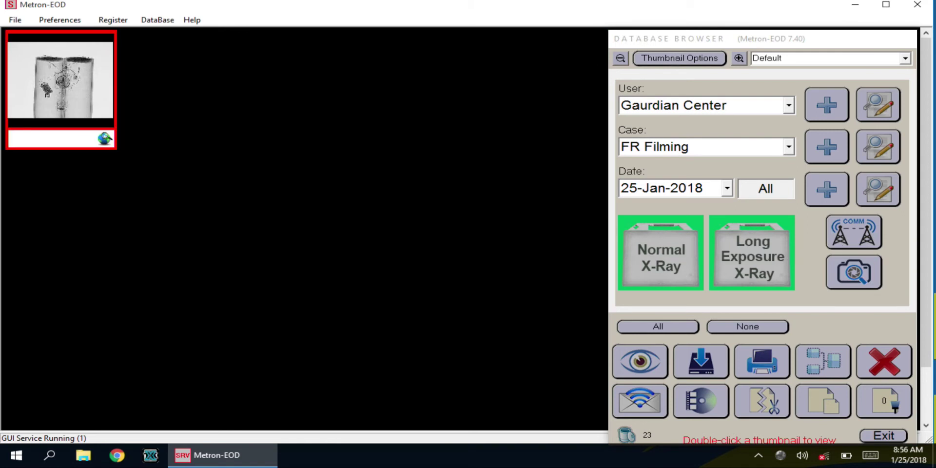
{"action": "left_click", "coordinate": [700, 360]}
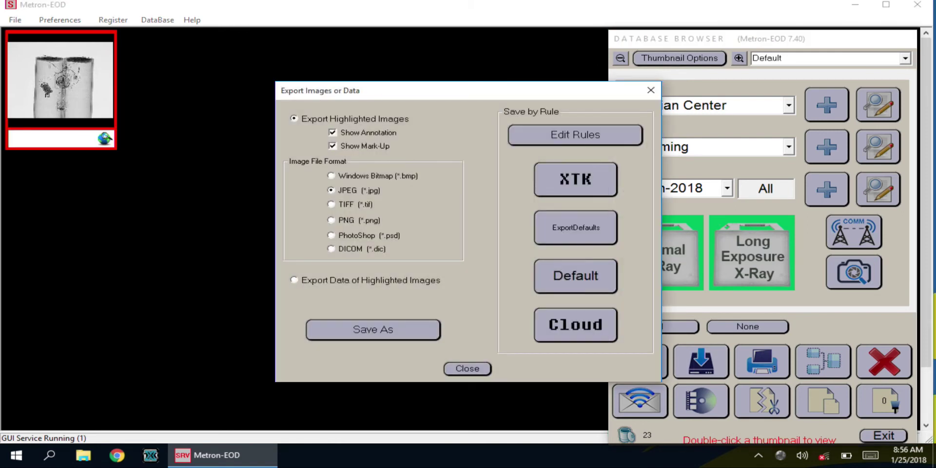